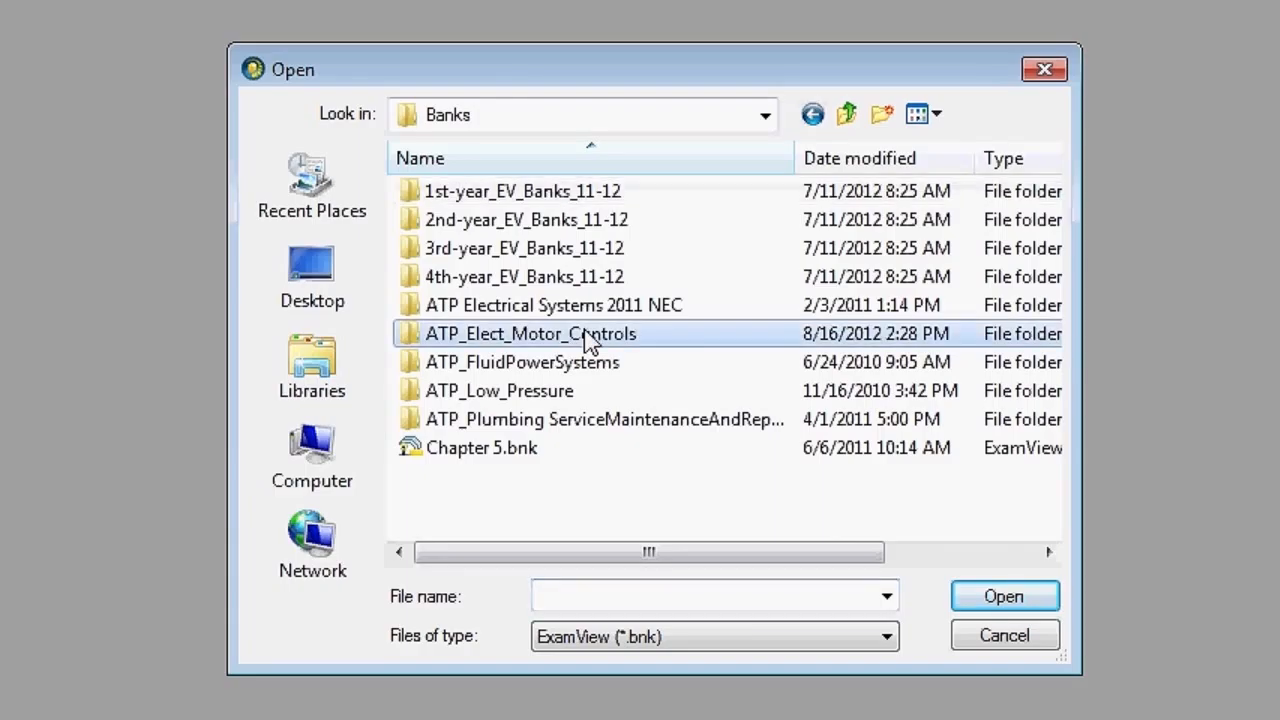
left_click(525, 192)
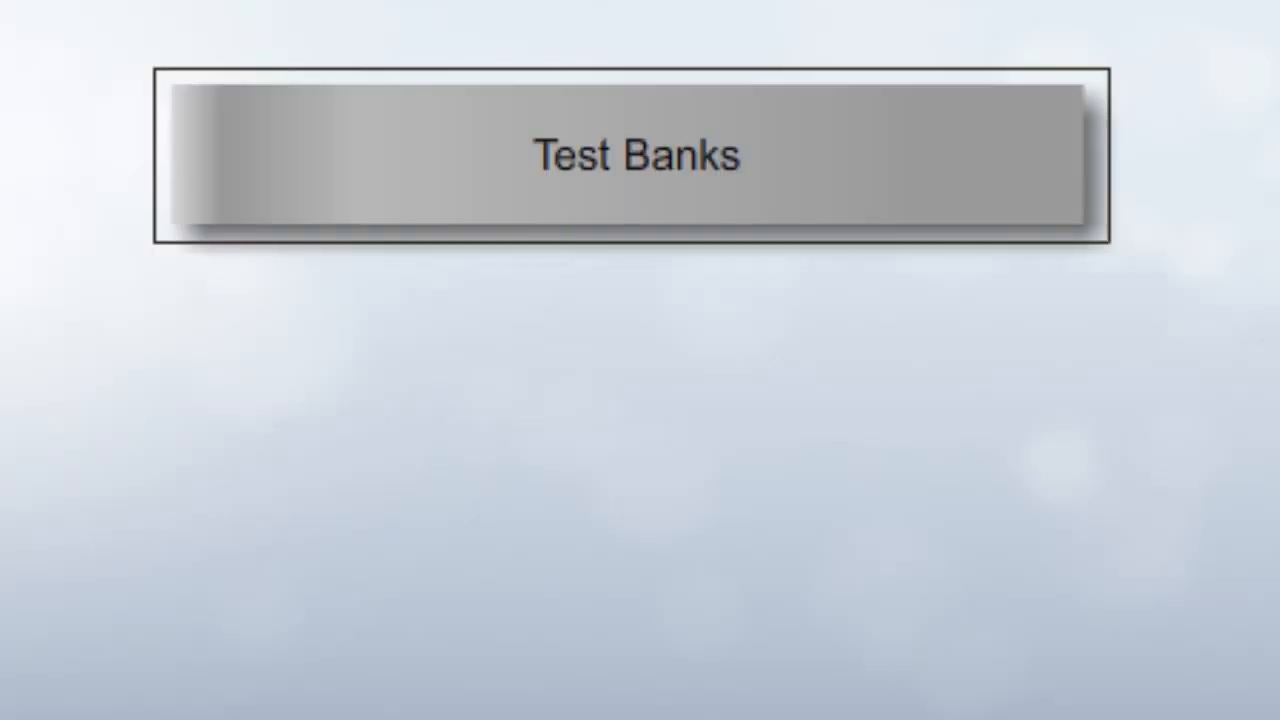
left_click(985, 165)
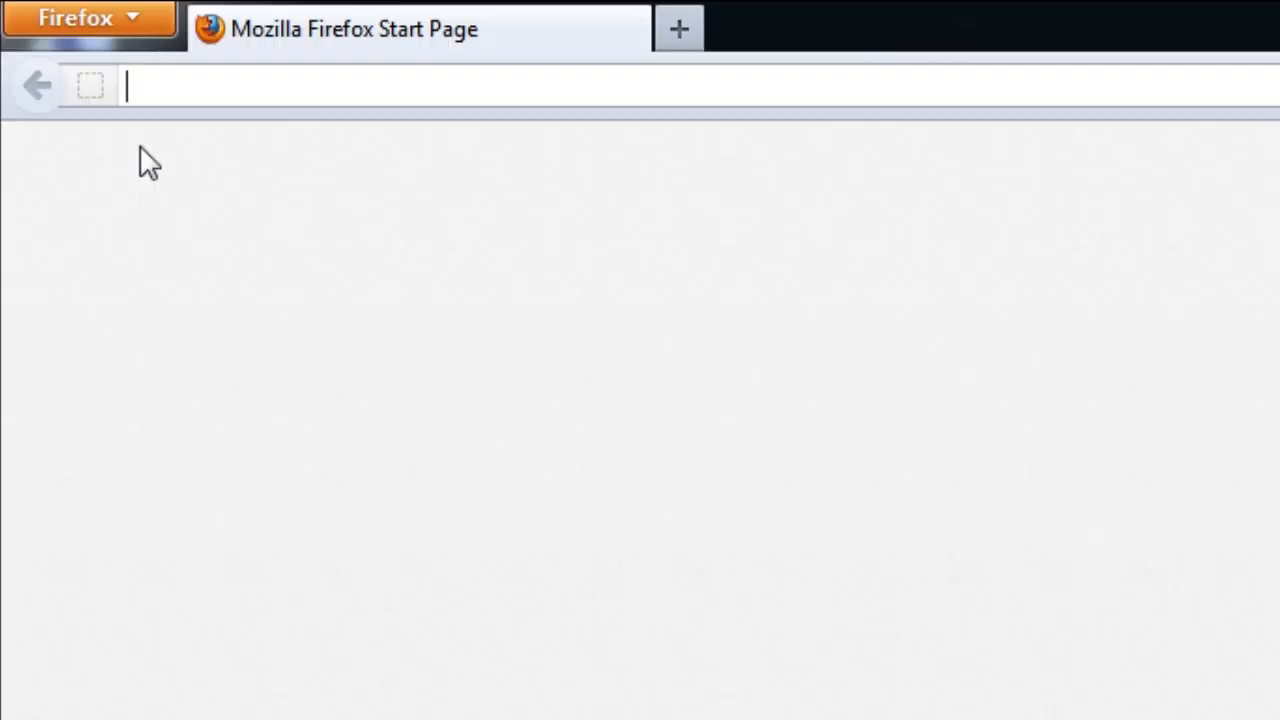
type("www.einstr")
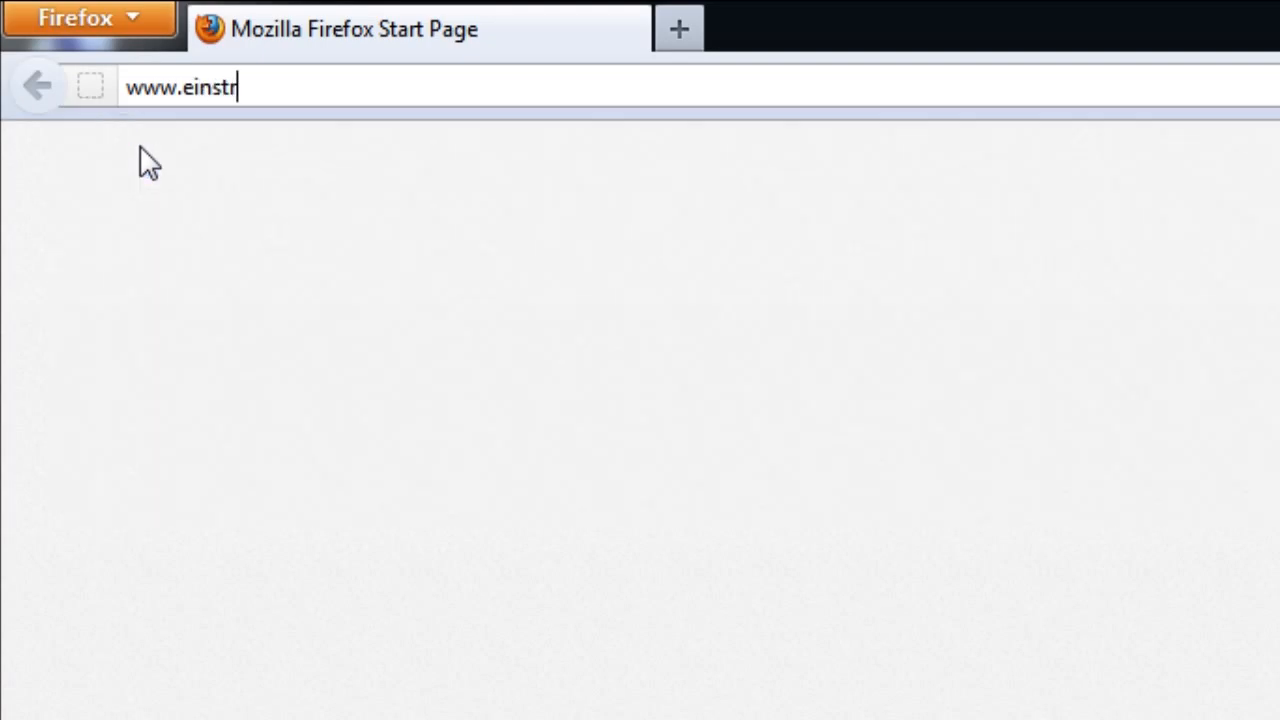
type("uction.co")
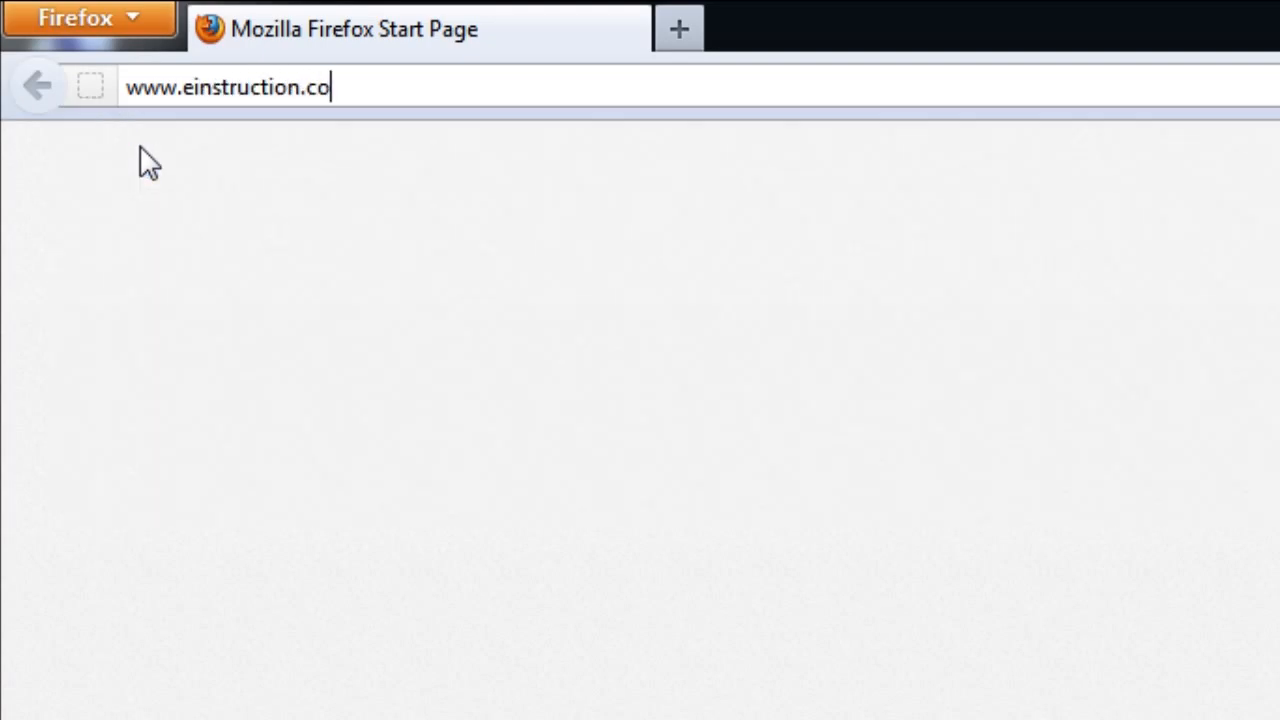
type("m")
key("Return")
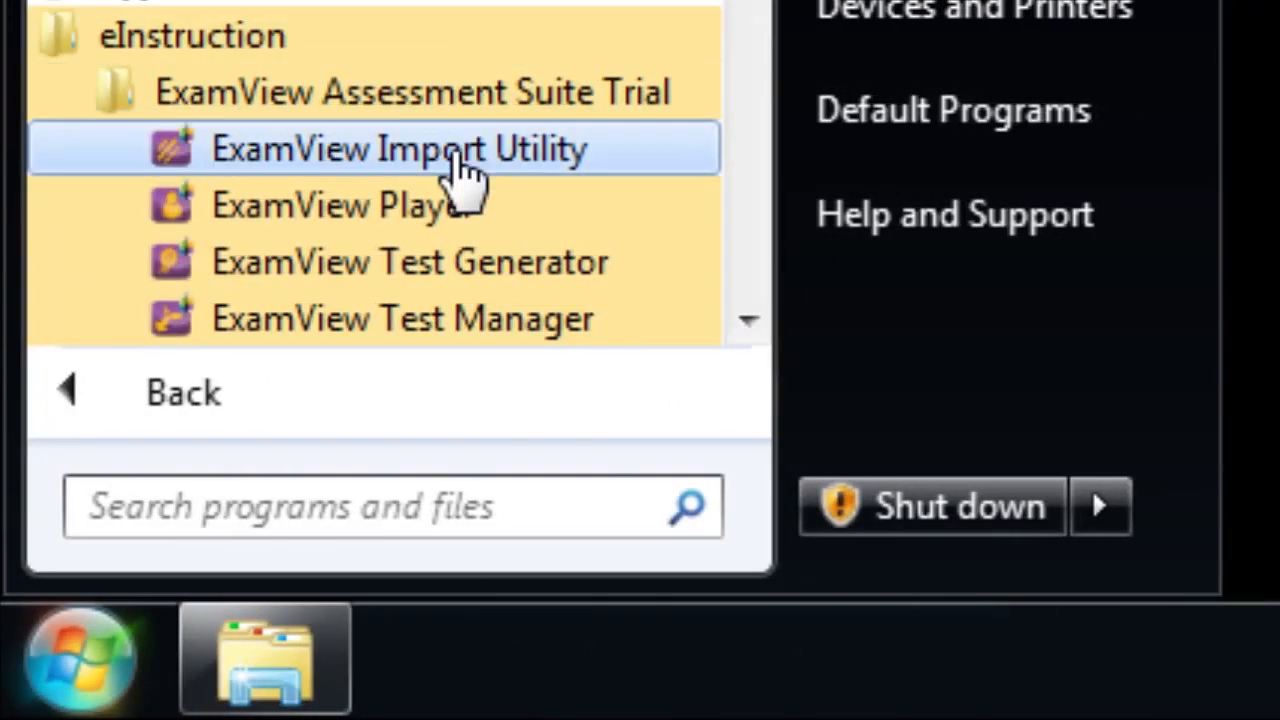
Launch the ExamView Import Utility and set the assessments folder on the Test Banks disc (D:) as the RTF source
left_click(460, 172)
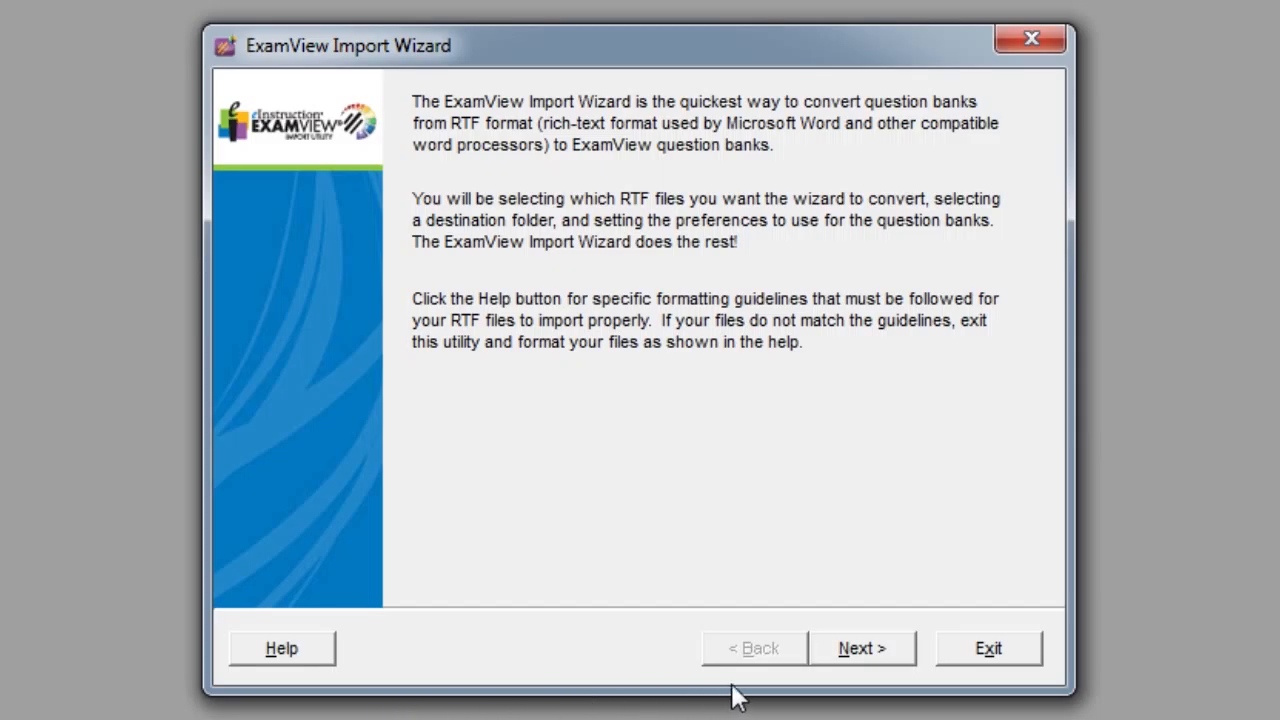
left_click(899, 664)
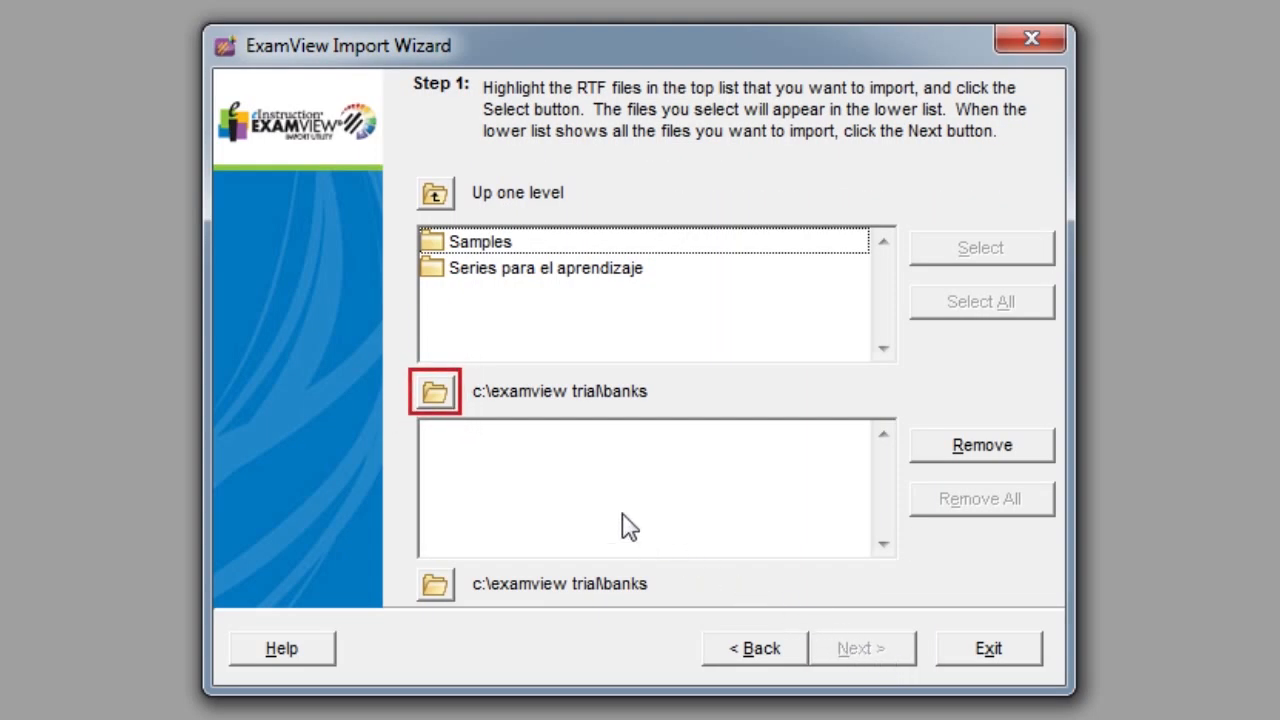
left_click(436, 394)
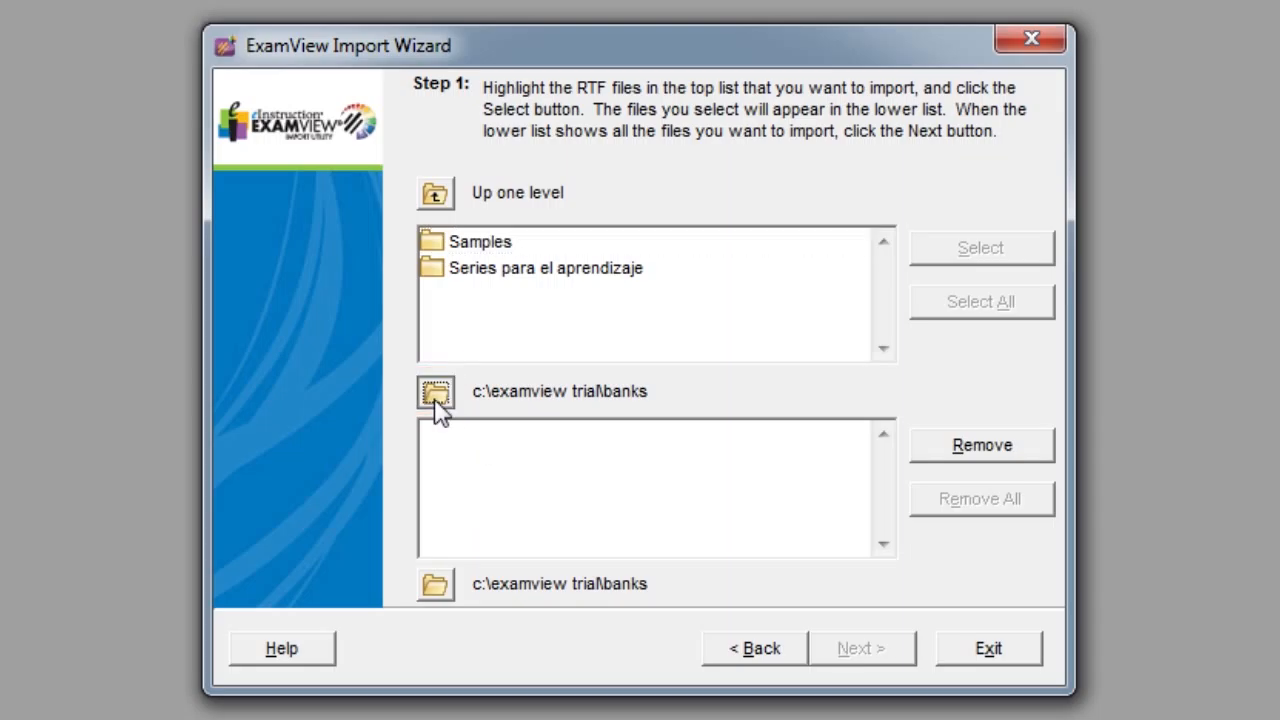
left_click(465, 366)
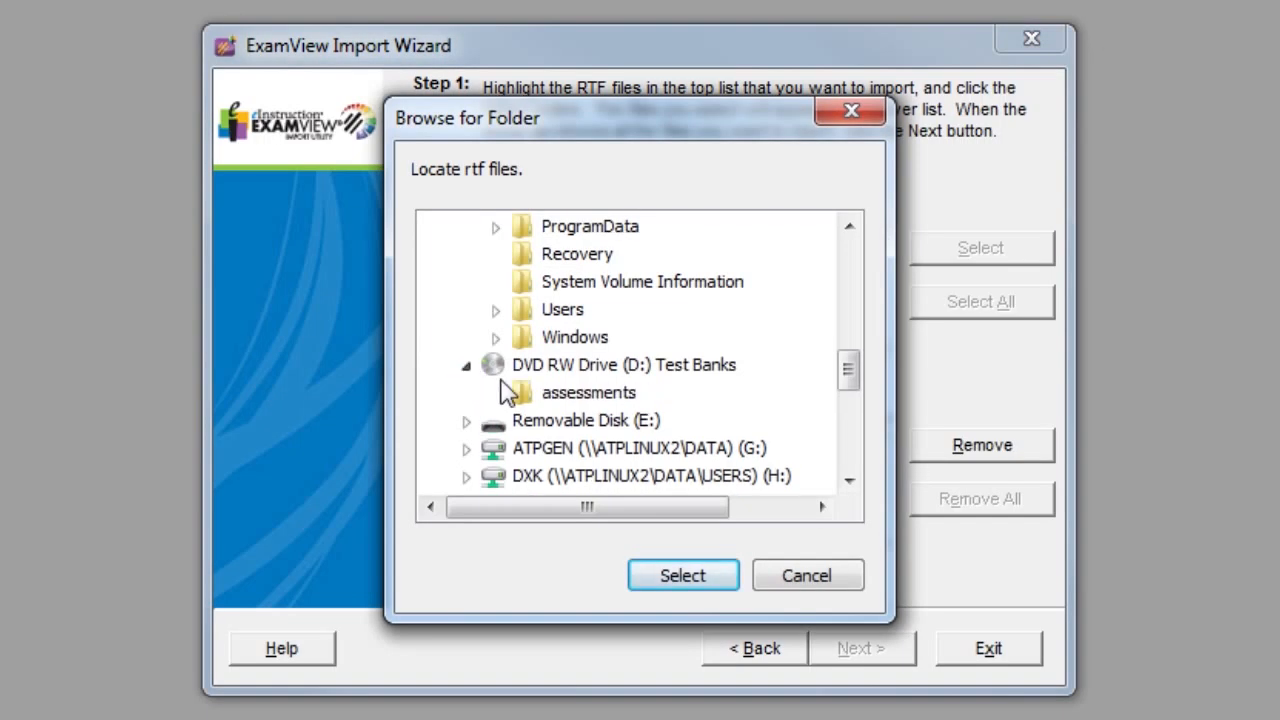
left_click(566, 402)
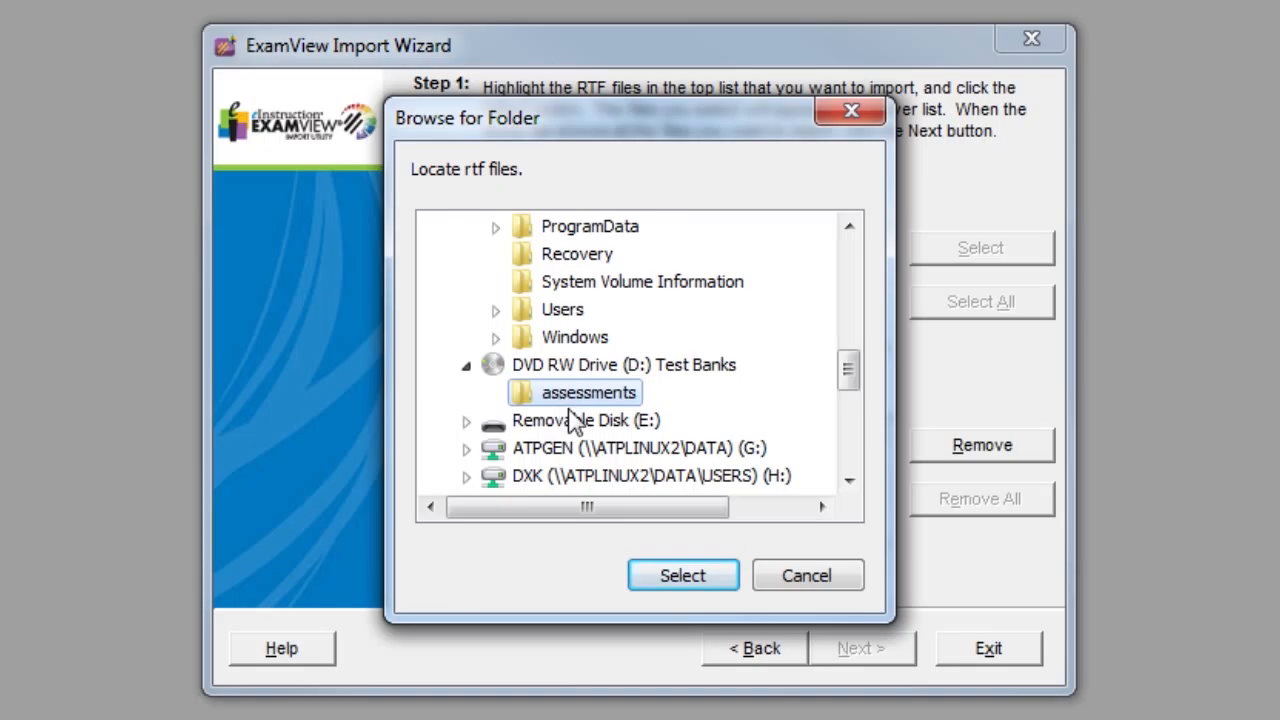
left_click(647, 579)
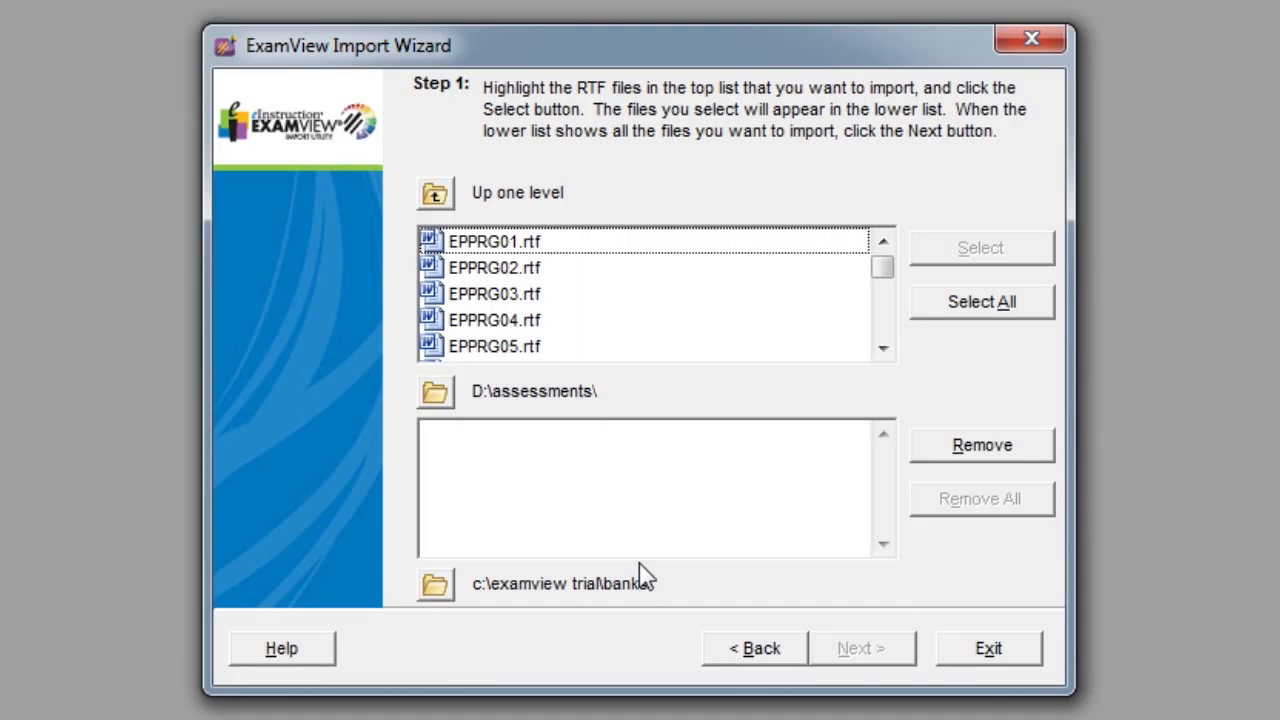
left_click(647, 262)
left_click(640, 267, "shift")
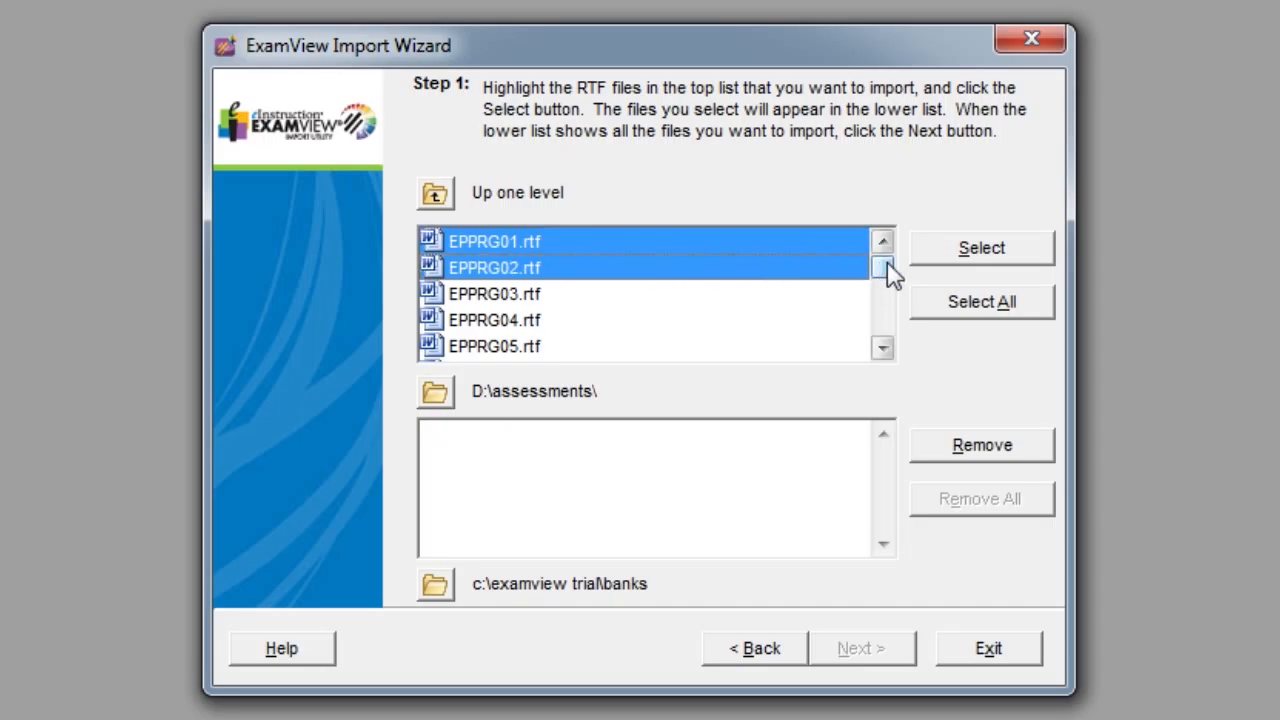
left_click(924, 262)
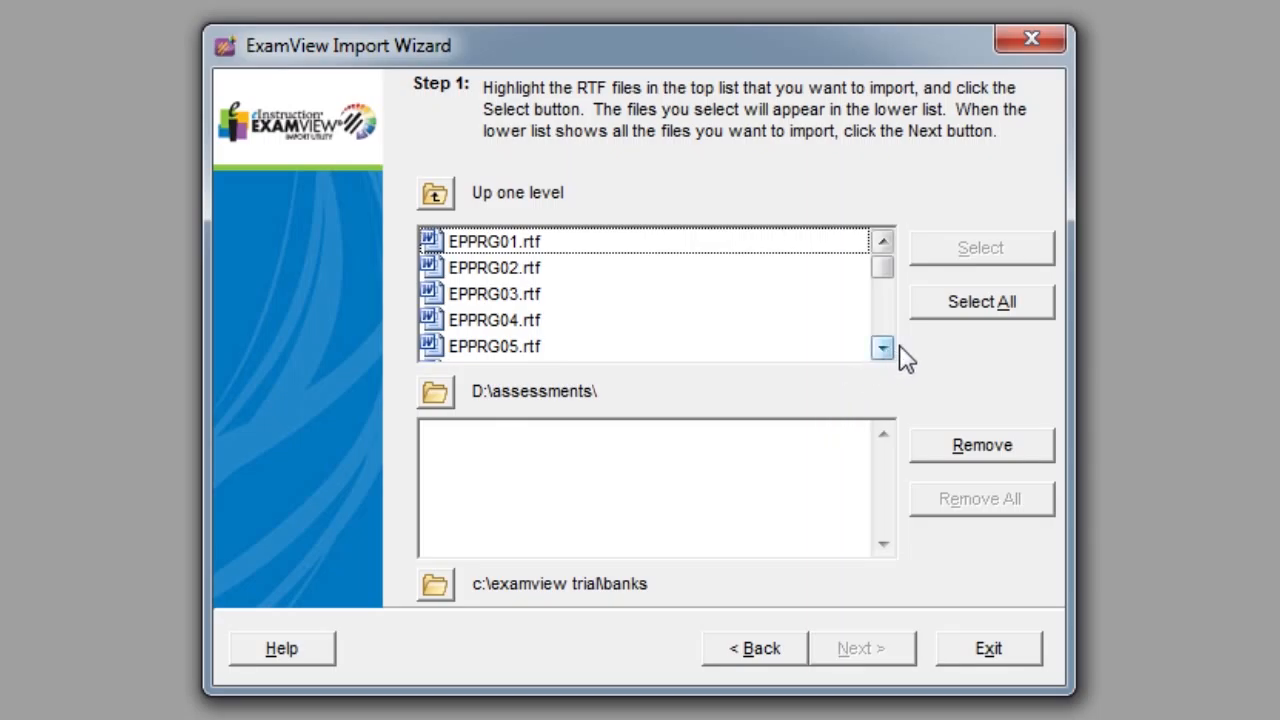
Add all RTF files from the assessments folder to the import list and continue to the question bank preferences
left_click(952, 321)
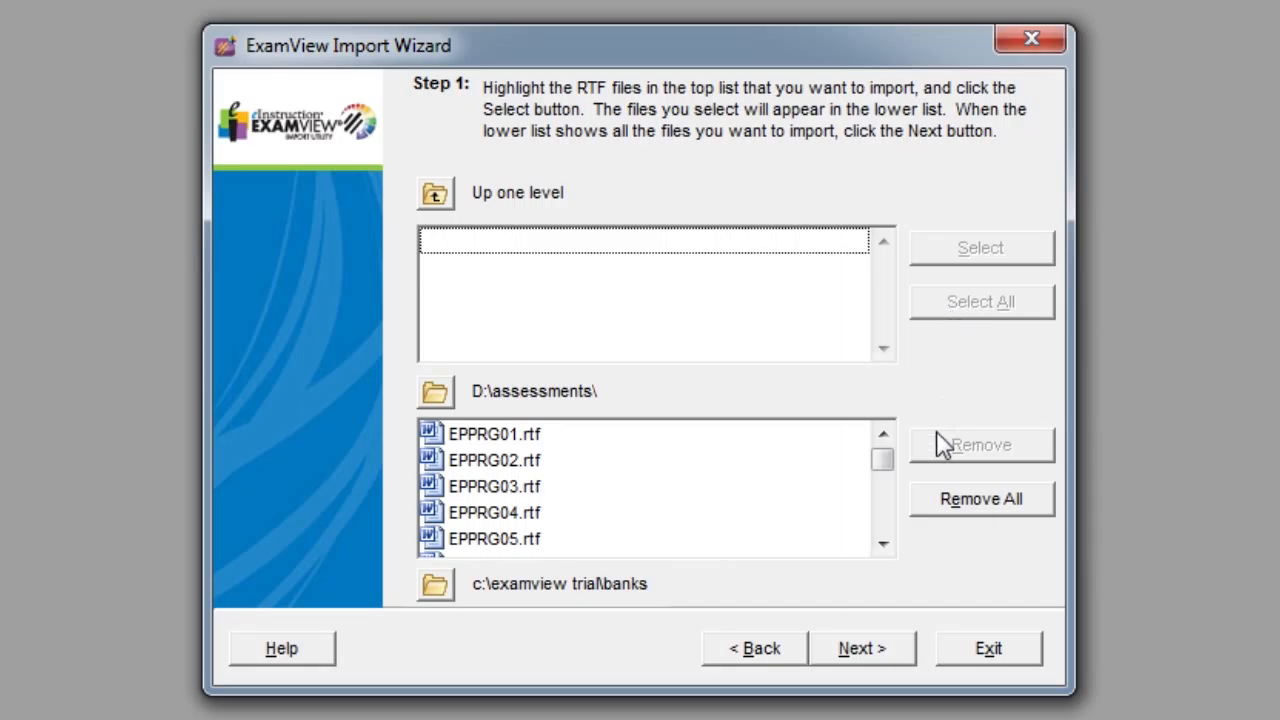
left_click(903, 648)
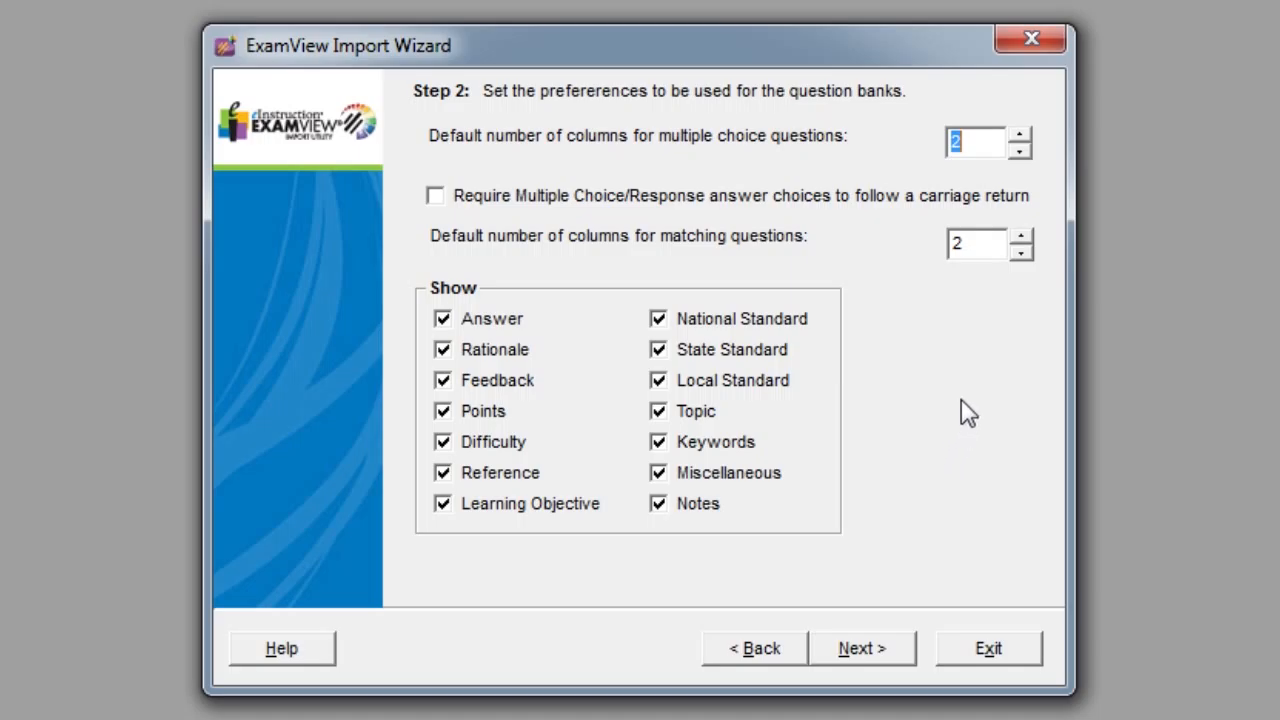
Set multiple choice and matching questions to 1 column, require answer choices to follow a carriage return, and accept the preferences
left_click(1019, 151)
left_click(1020, 253)
left_click(436, 196)
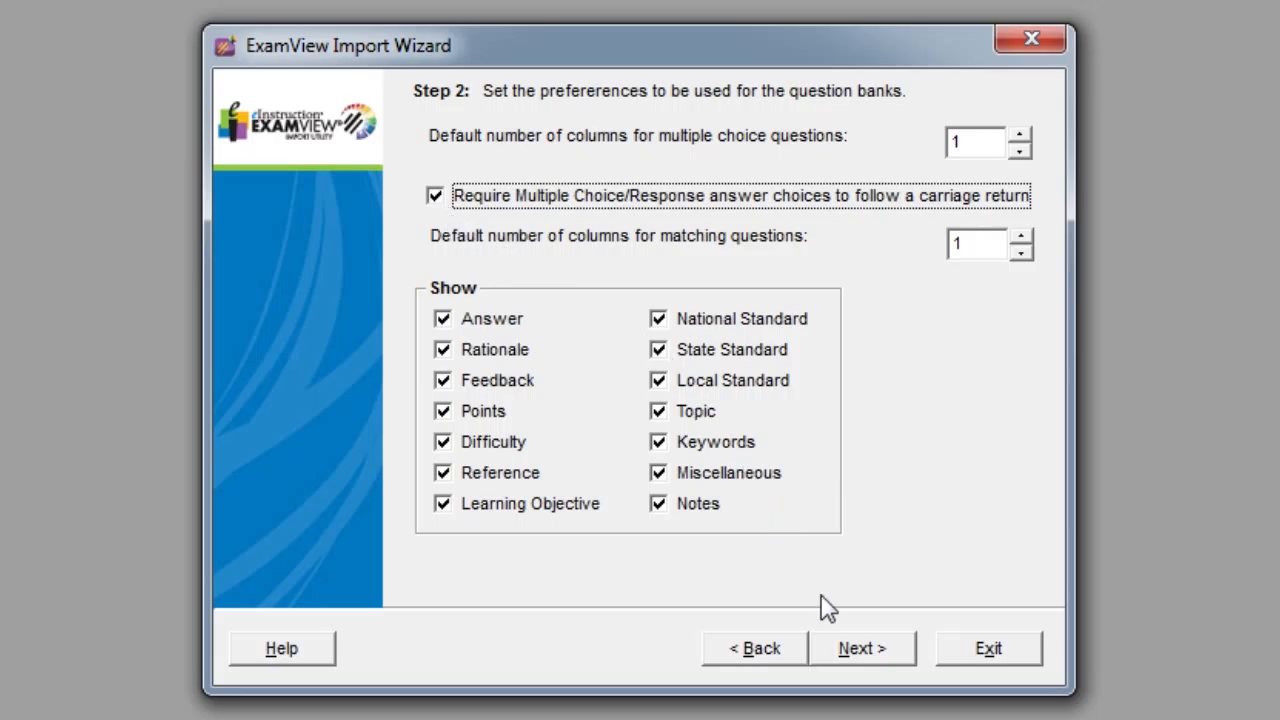
left_click(848, 668)
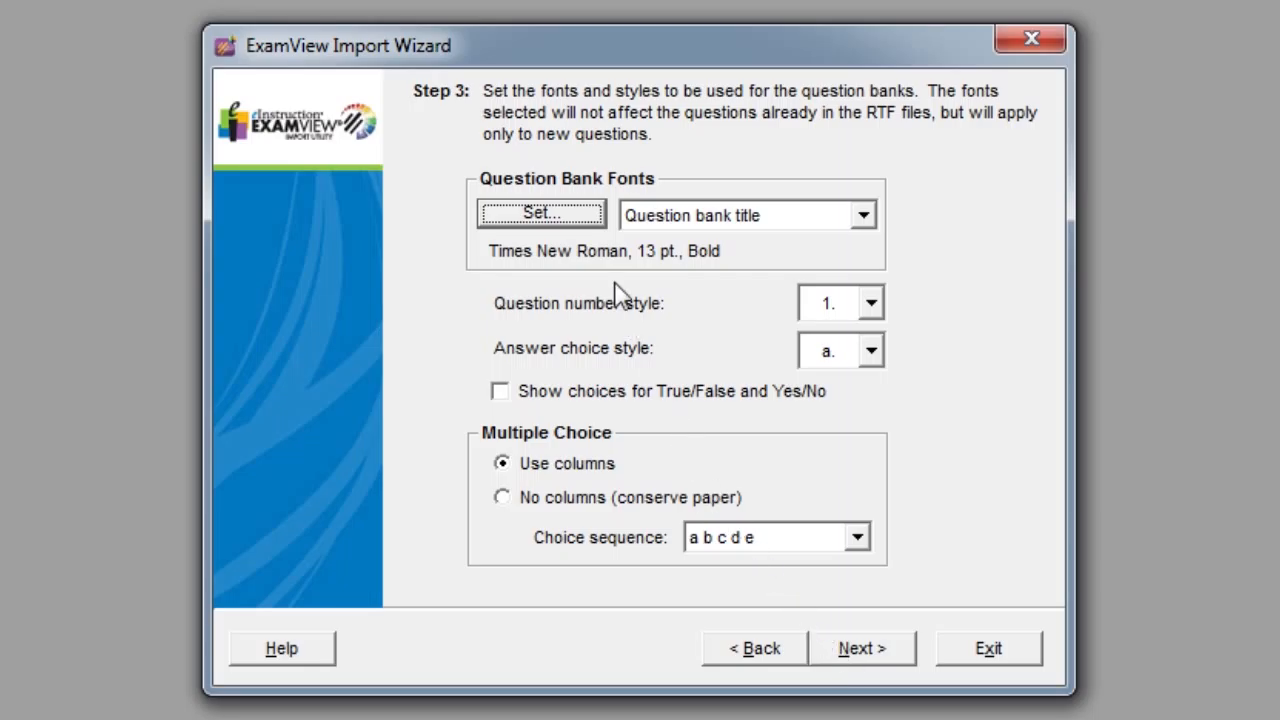
Set the question bank title font size to 11 and accept the font and style settings
left_click(588, 224)
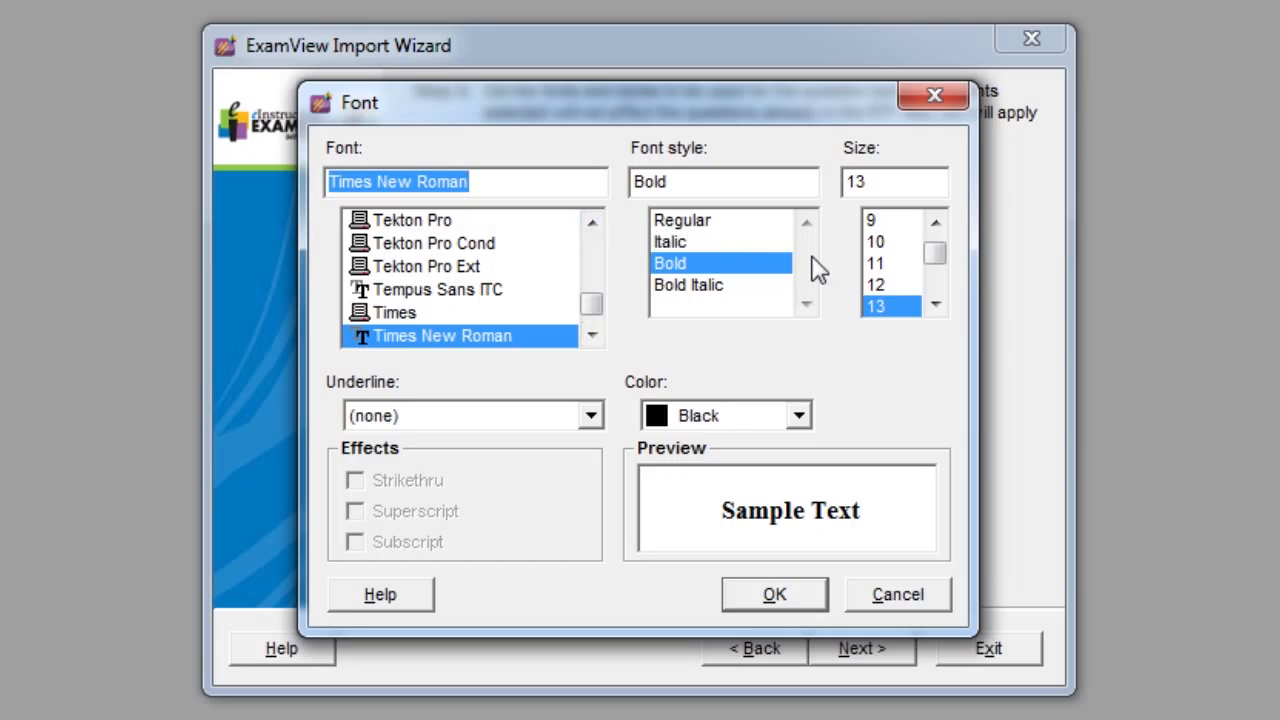
left_click(874, 266)
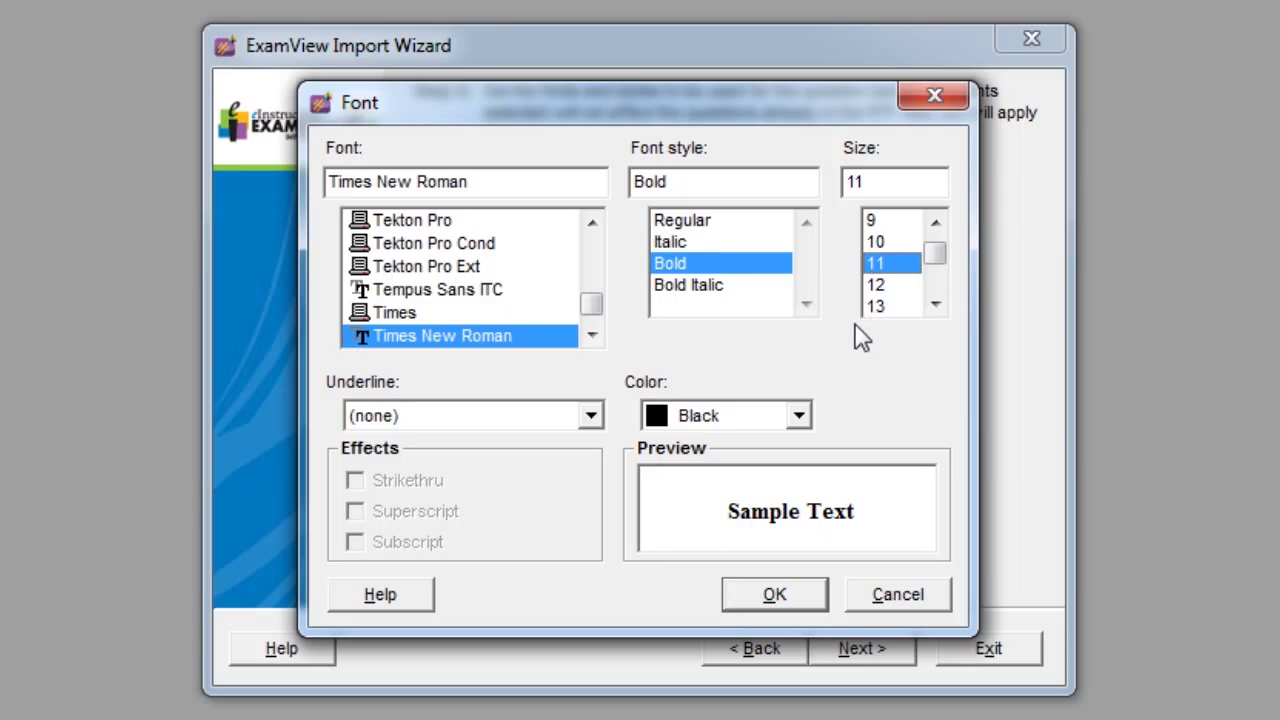
left_click(815, 596)
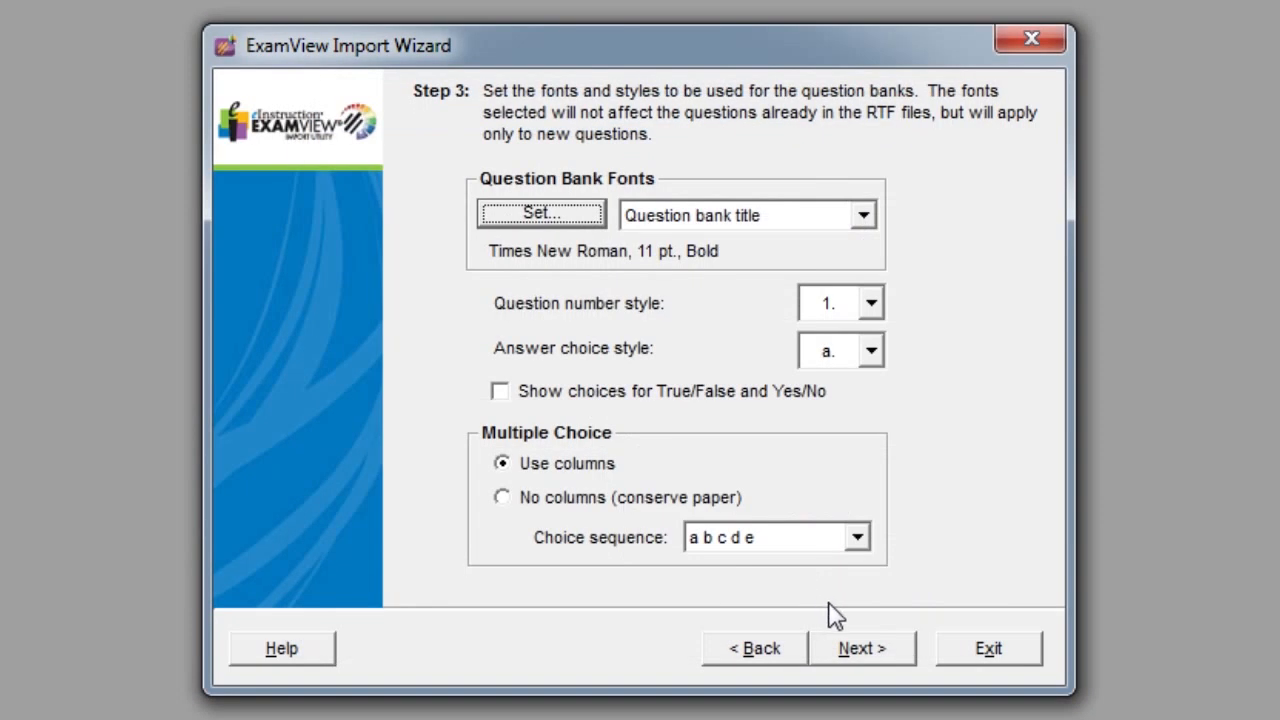
left_click(897, 652)
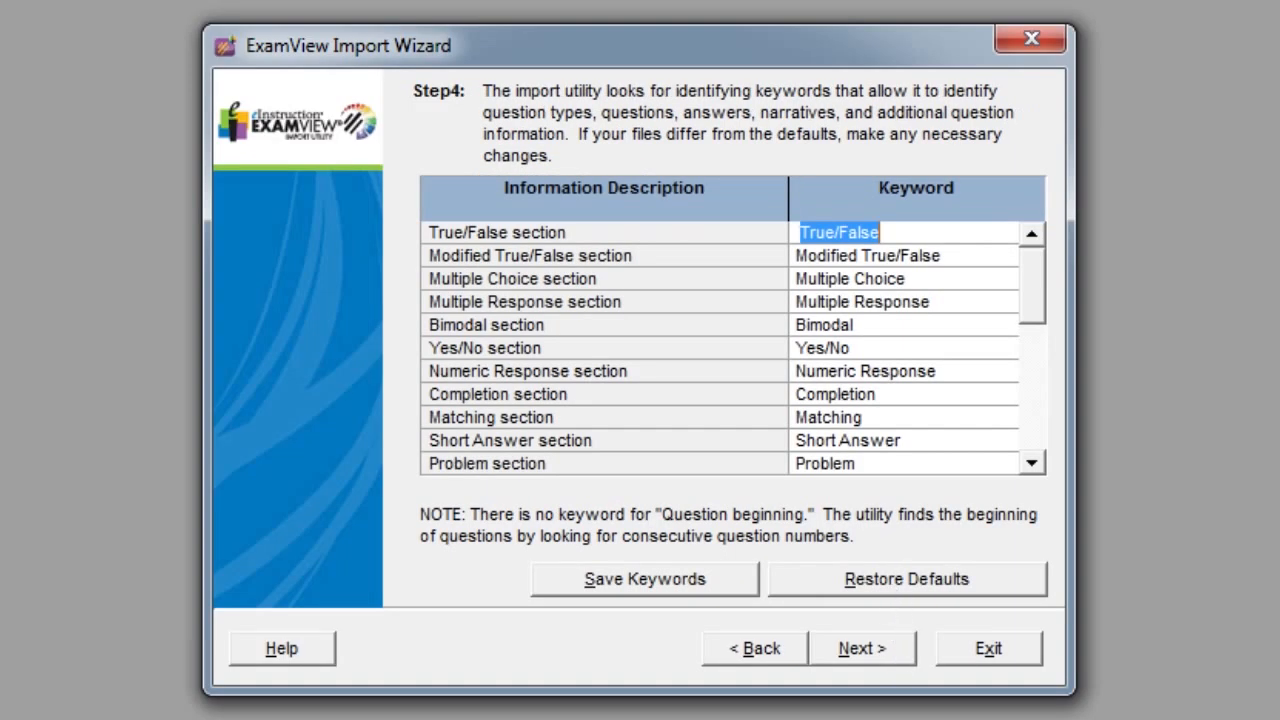
Replace a character in the True/False section keyword with a hyphen and continue through the import wizard
left_click(840, 233)
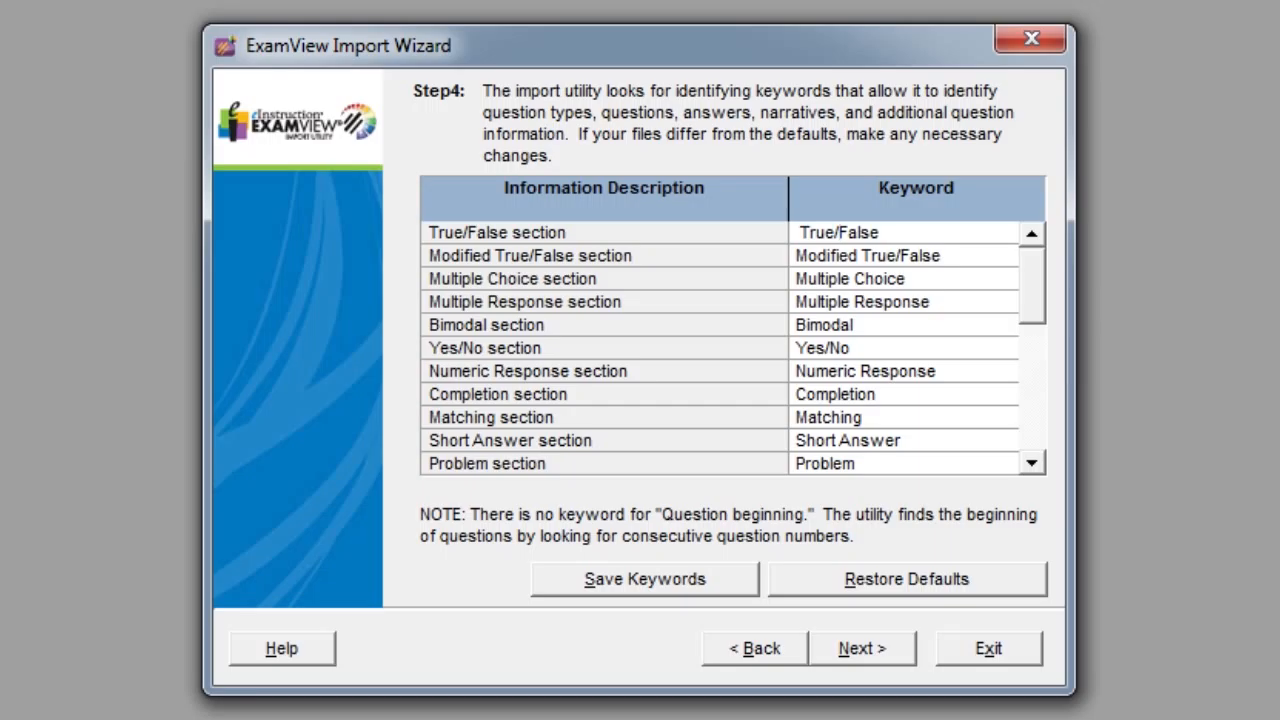
key("BackSpace")
type("-")
left_click(850, 660)
left_click(850, 660)
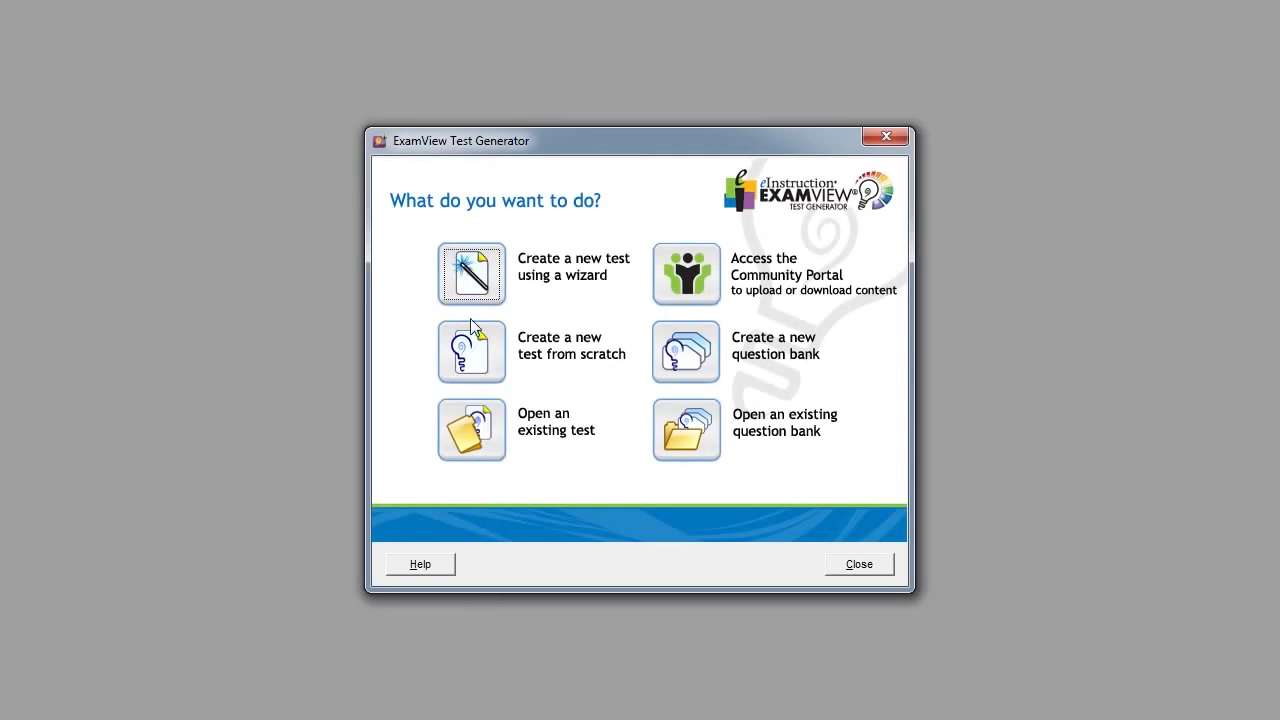
Start creating a new test with the wizard in ExamView Test Generator
left_click(470, 285)
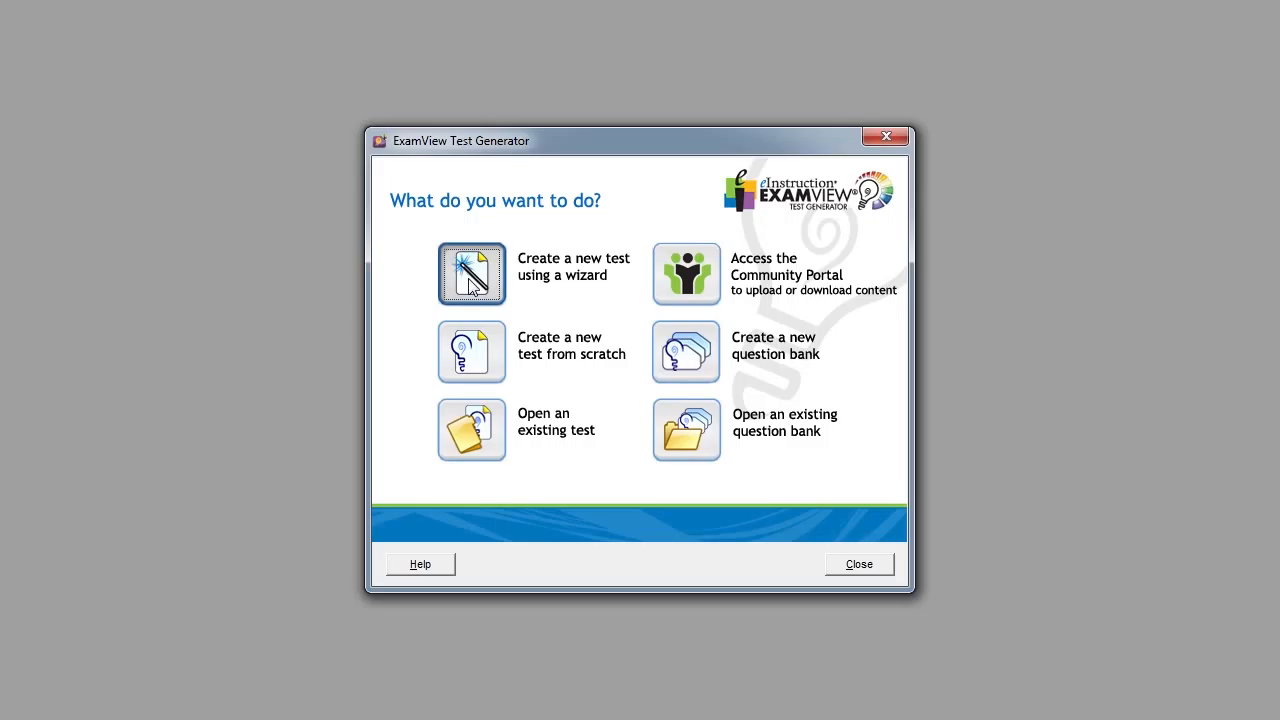